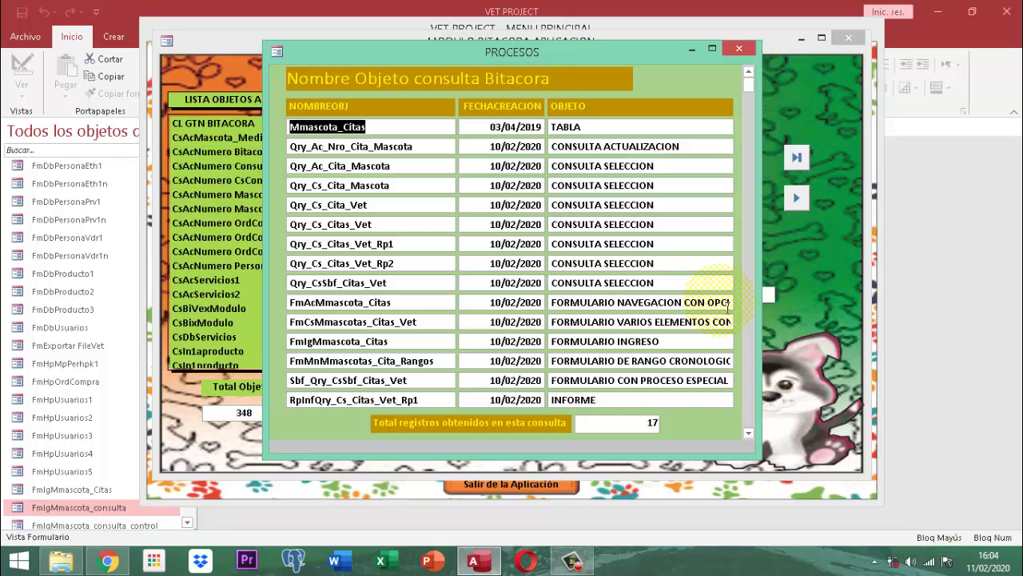
Close the search results and consult the Lista Modulo y Objeto statistics for the MASCOTAS module.
click(739, 49)
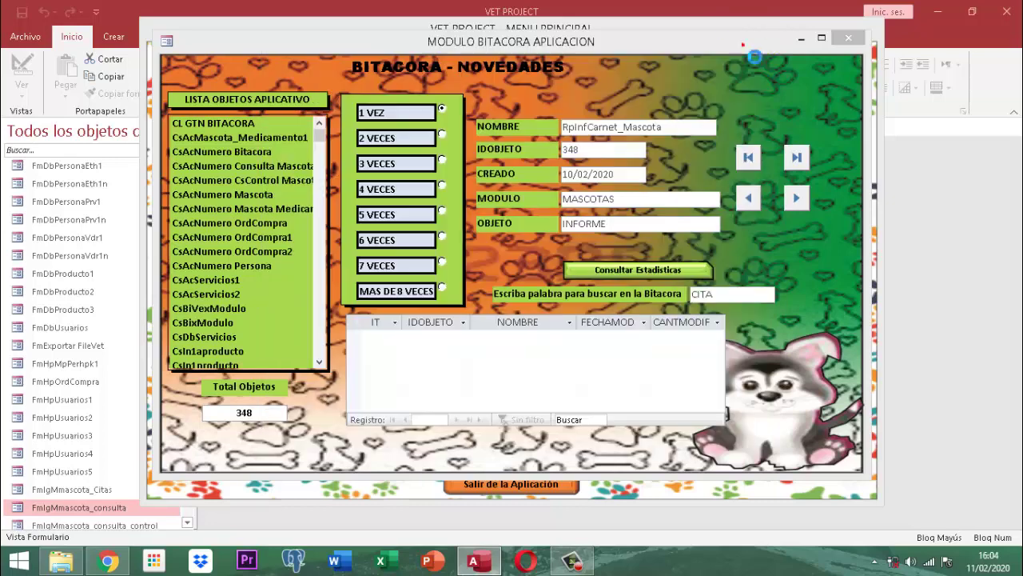
click(658, 272)
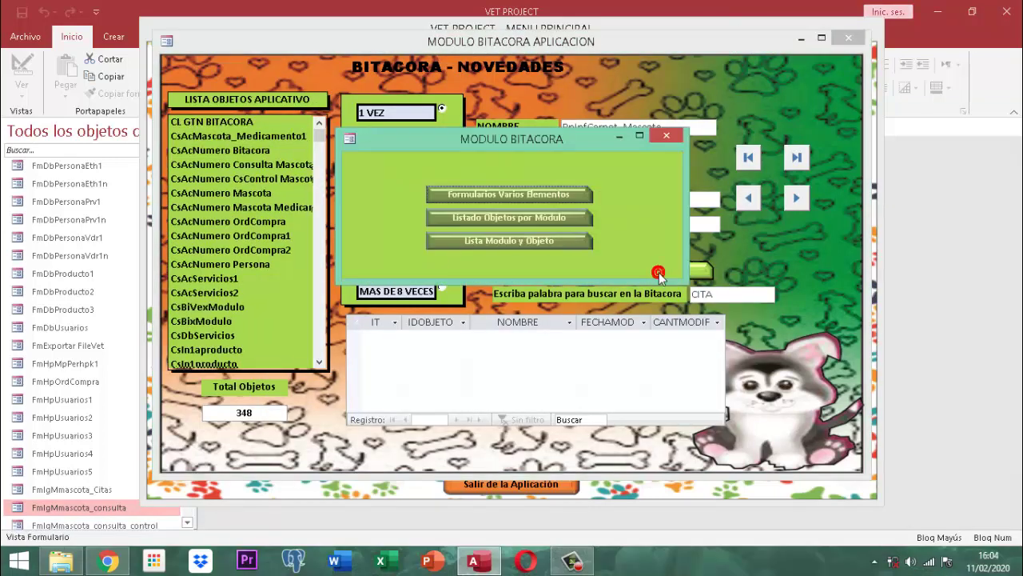
click(499, 240)
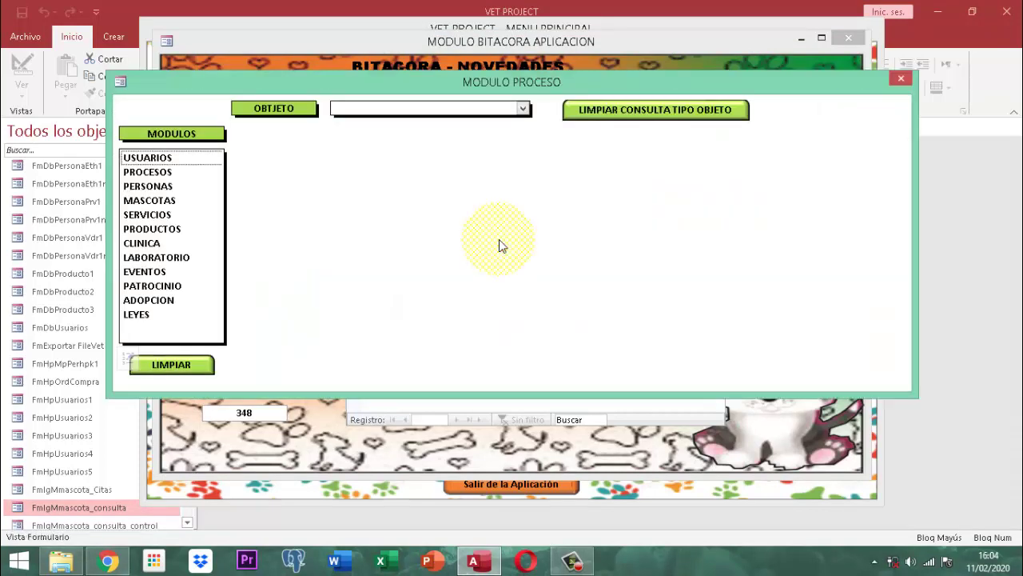
click(146, 202)
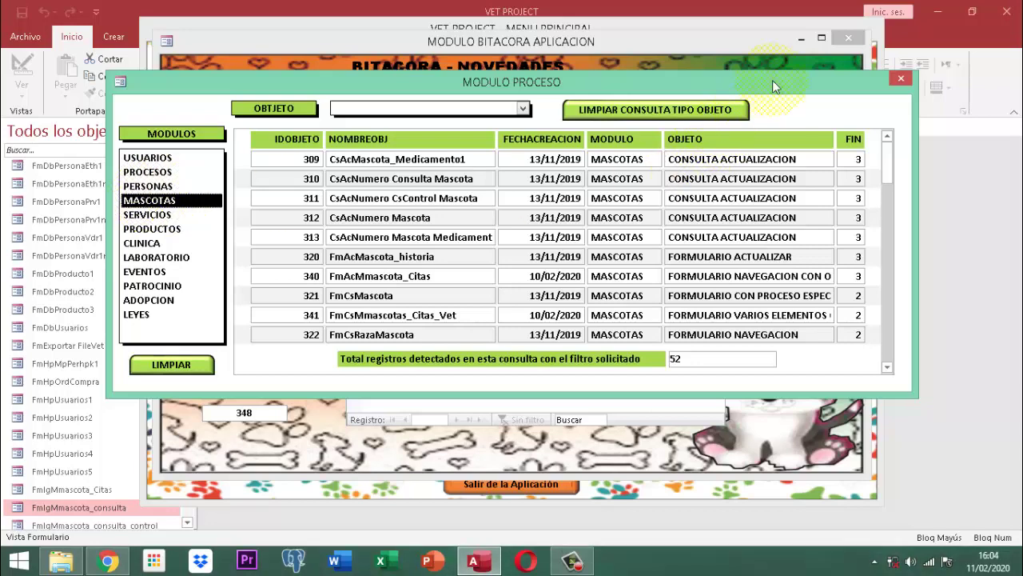
click(901, 80)
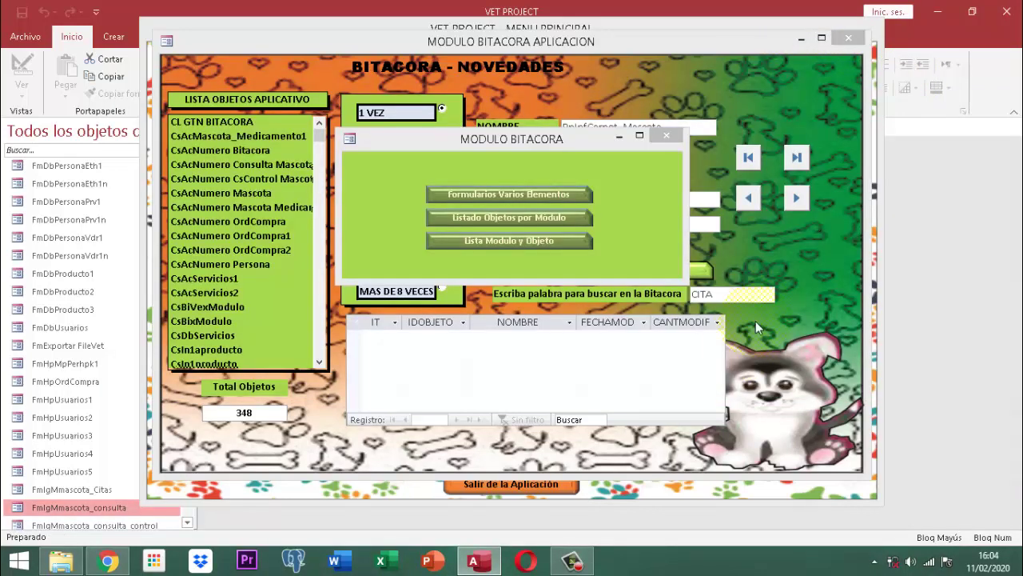
Search the Bitacora for objects matching the word CONSULTA and close the results after reviewing them.
click(663, 295)
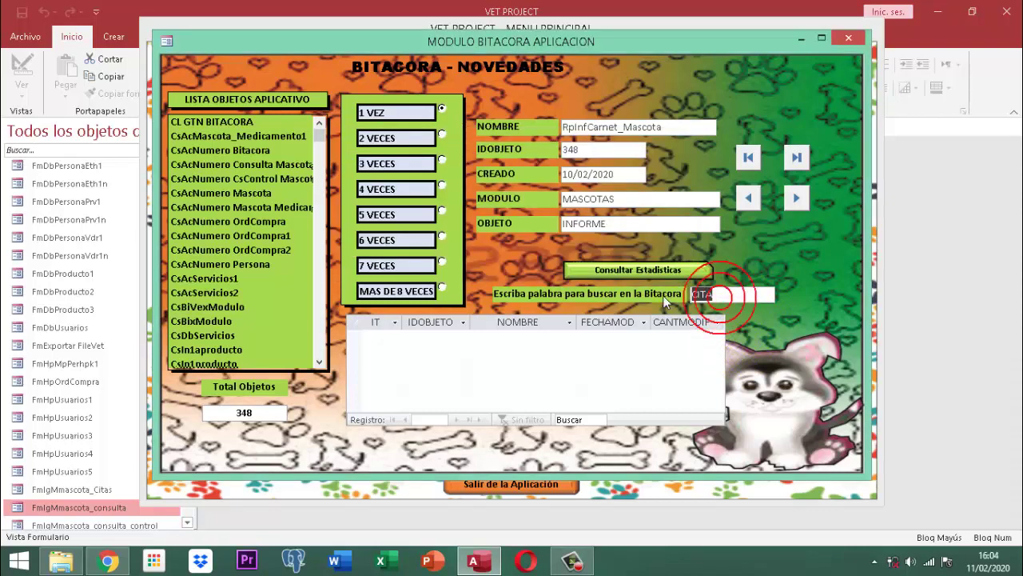
text(CONSULTA)
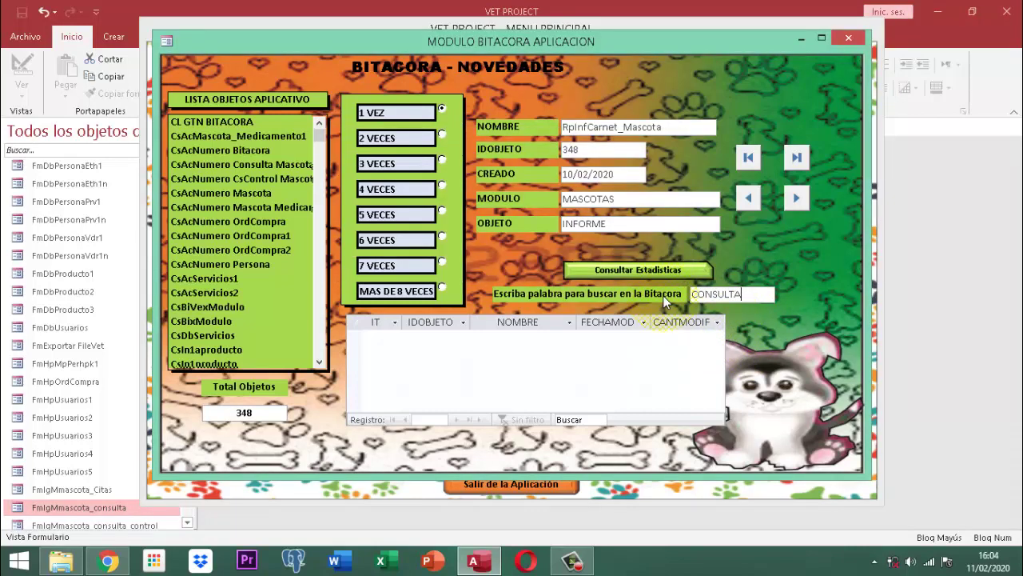
click(663, 295)
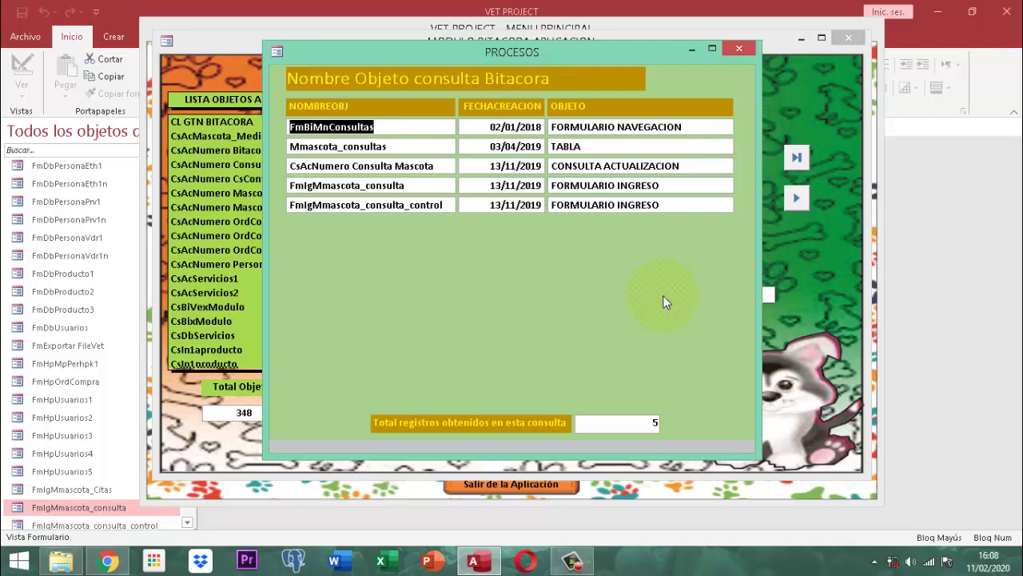
click(741, 51)
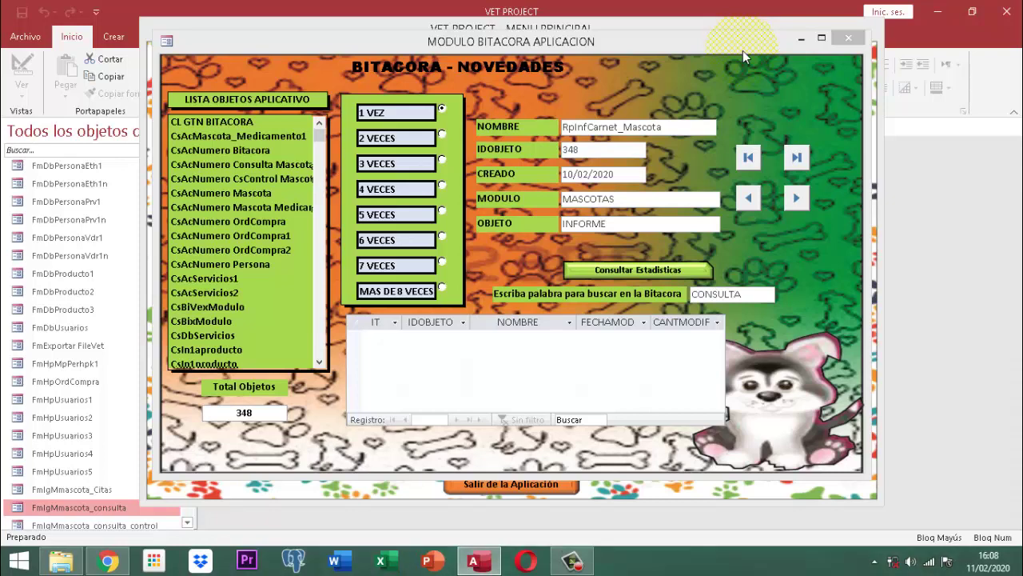
Close all open Bitacora and Procesos module forms, including the main menu form.
click(853, 45)
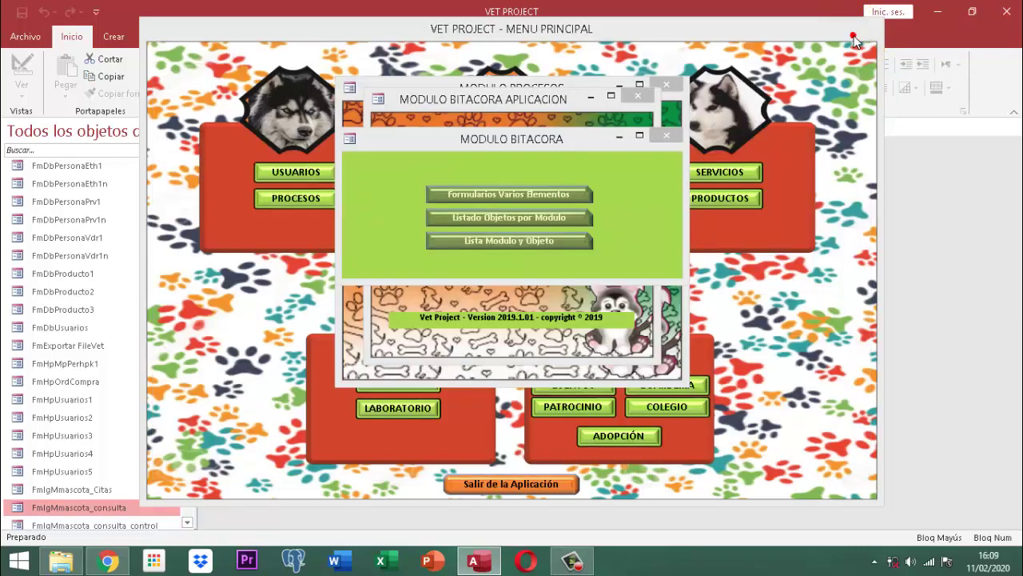
click(666, 135)
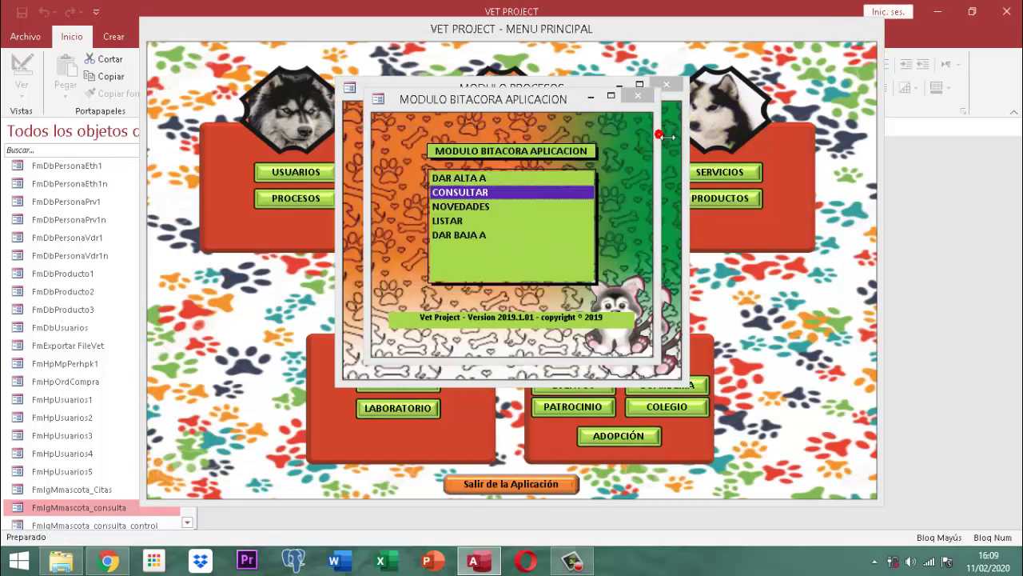
click(645, 96)
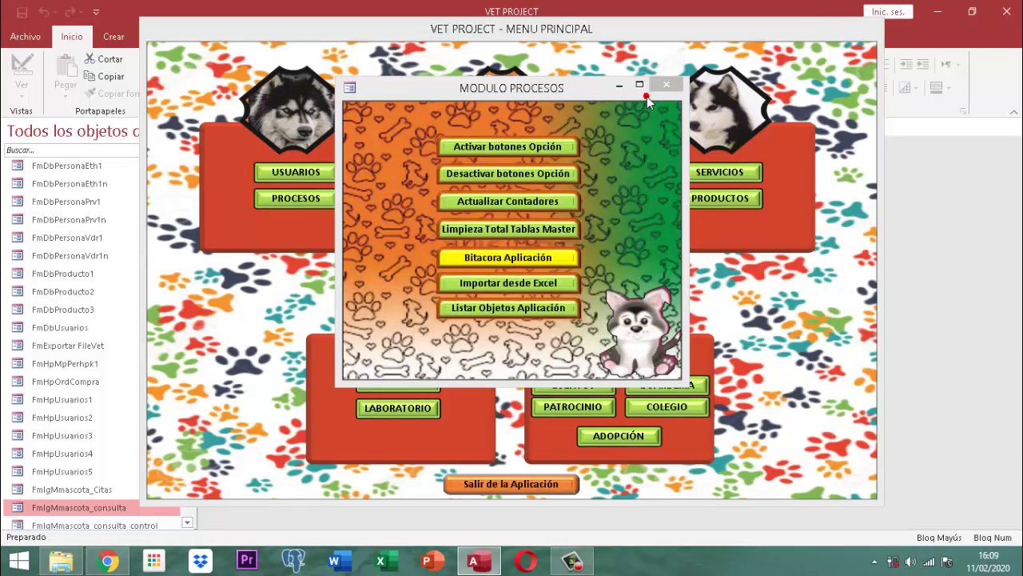
click(666, 85)
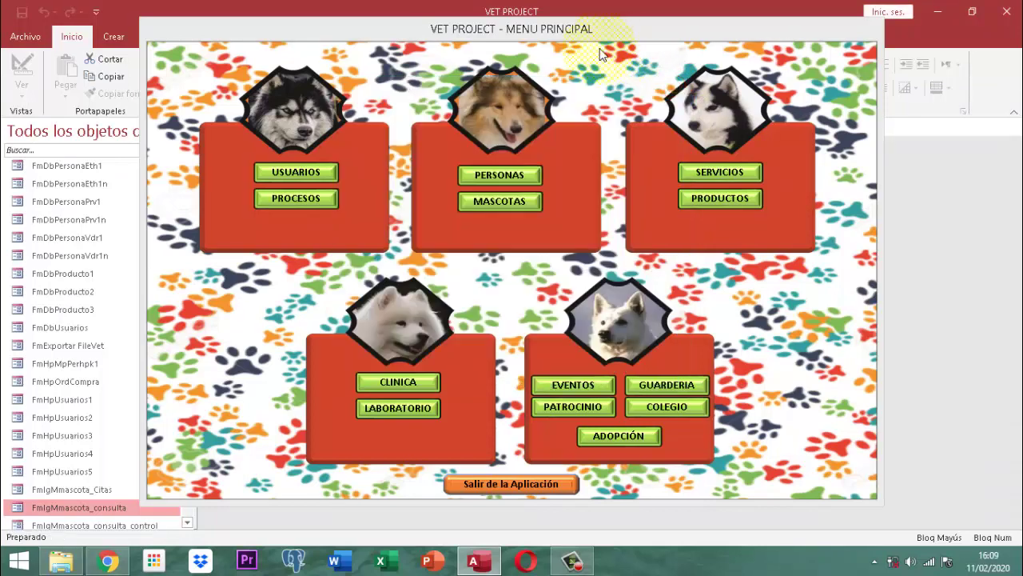
right_click(589, 34)
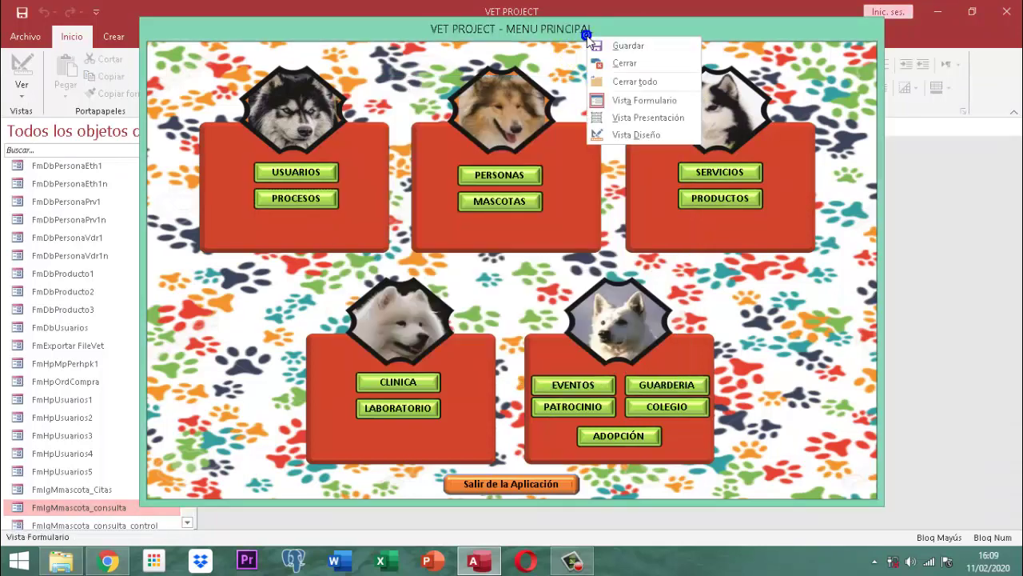
click(623, 64)
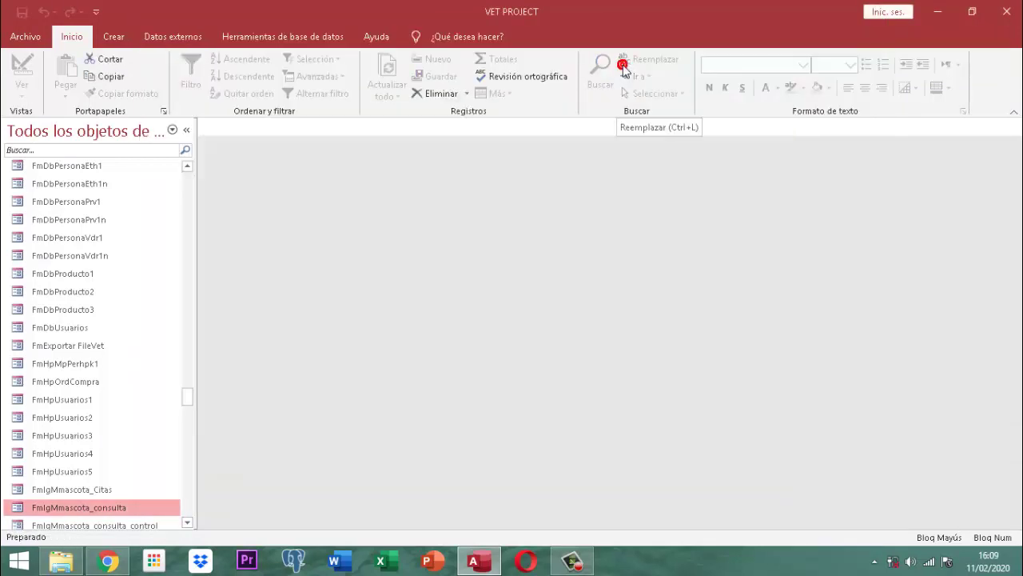
Filter the database objects by CONSULTA and open the FmIgMmascota_consulta form in Design view.
click(73, 151)
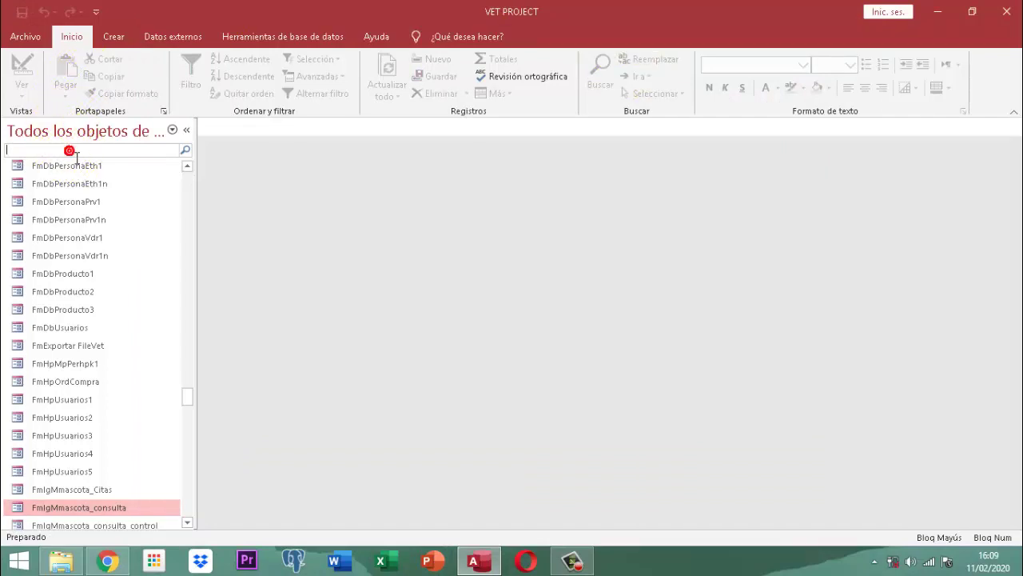
text(CONSULTA)
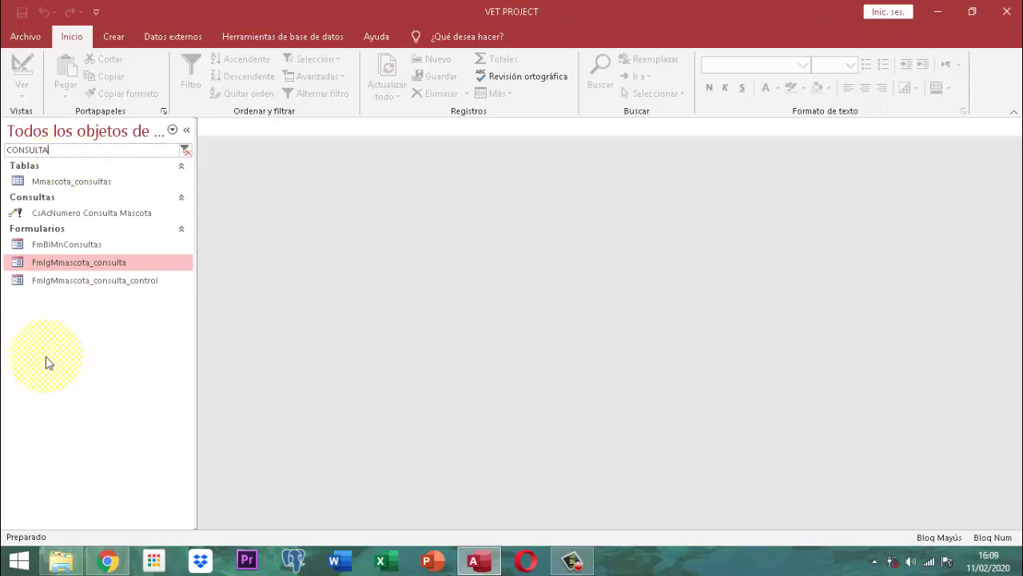
right_click(93, 264)
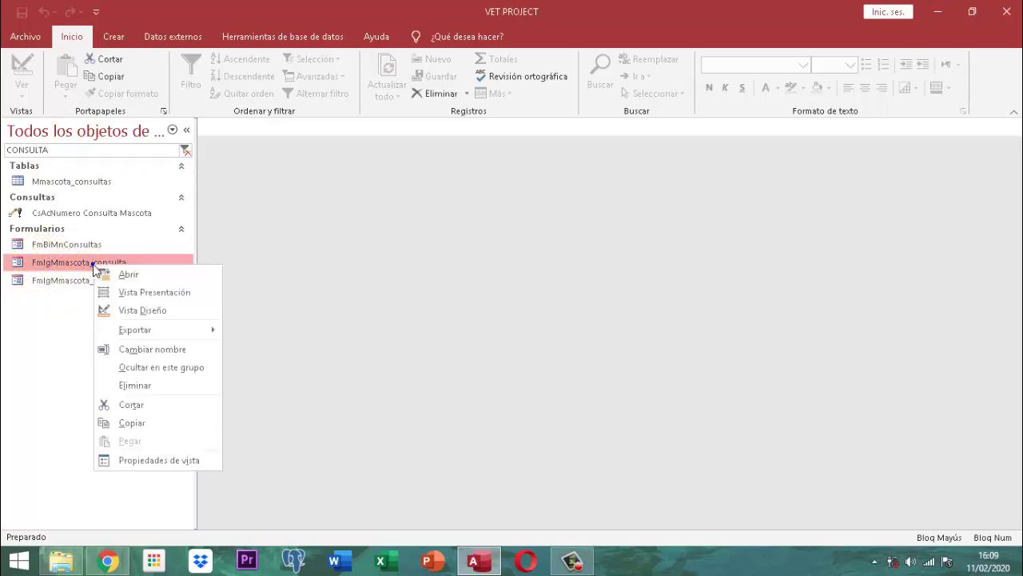
click(134, 311)
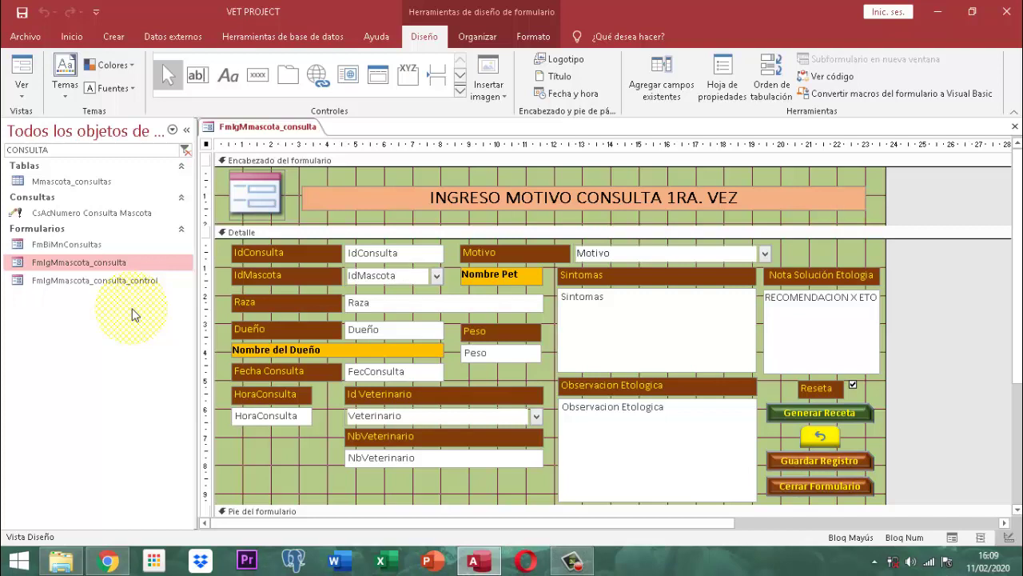
Show the data properties of the Motivo combo box and go to its Origen de la fila property.
click(660, 257)
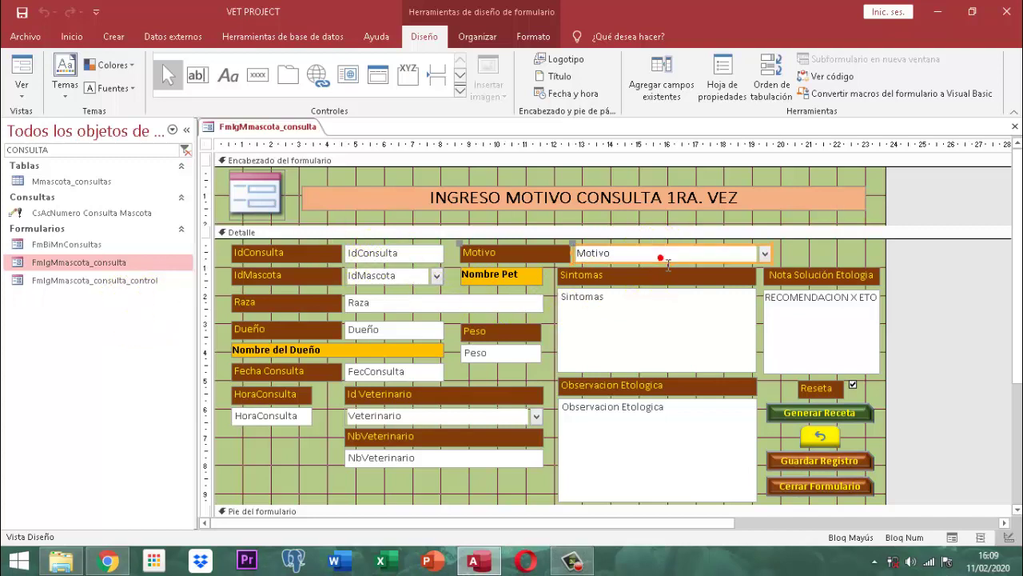
click(660, 257)
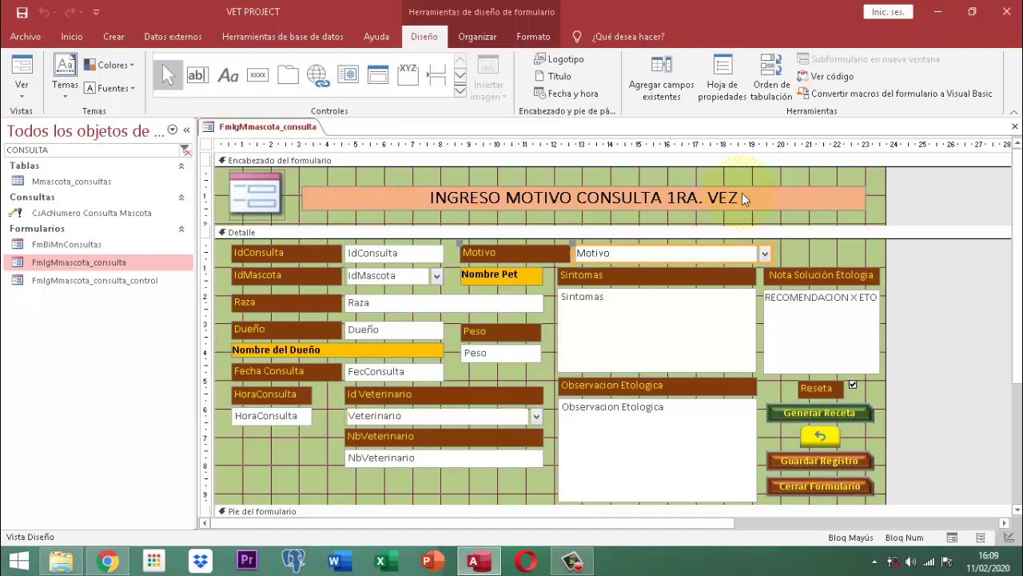
click(737, 65)
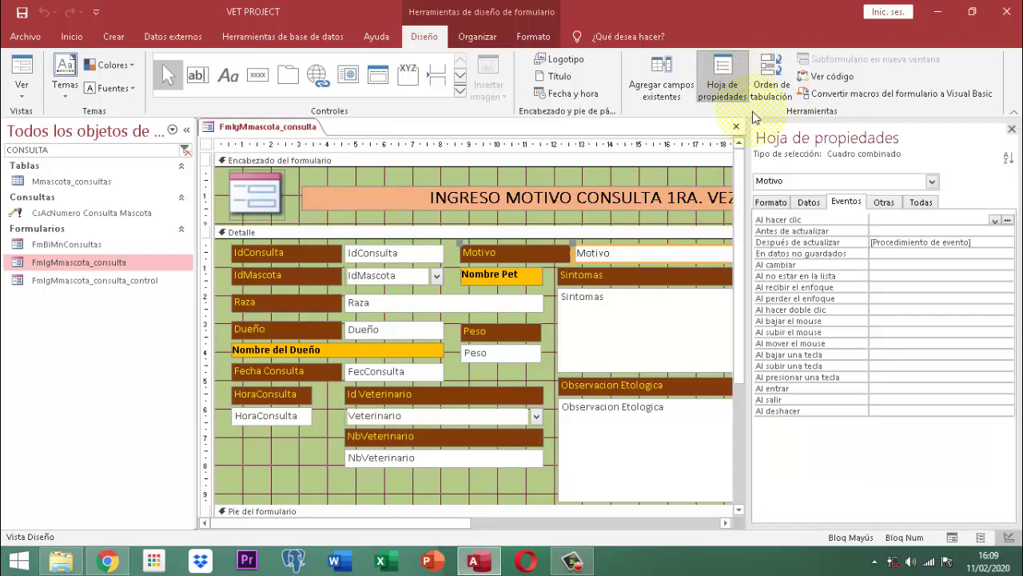
click(808, 202)
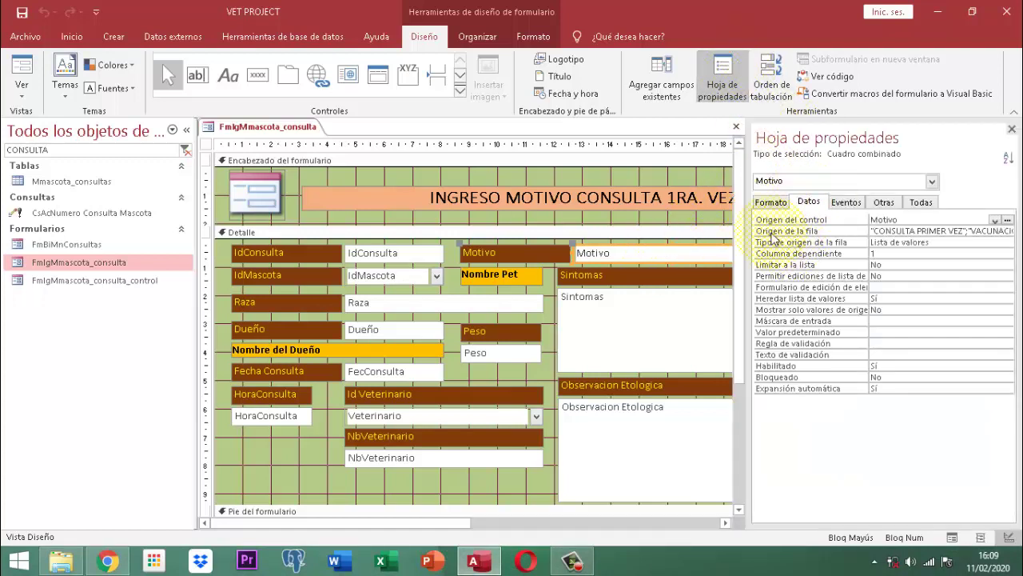
click(917, 231)
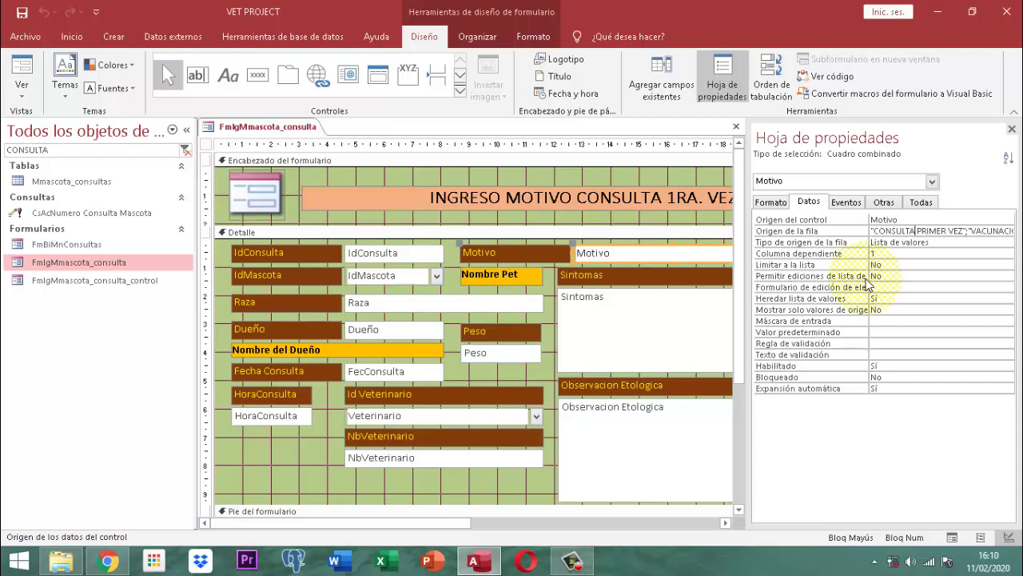
Set the Motivo combo box's property for allowing list edits to Sí.
click(923, 276)
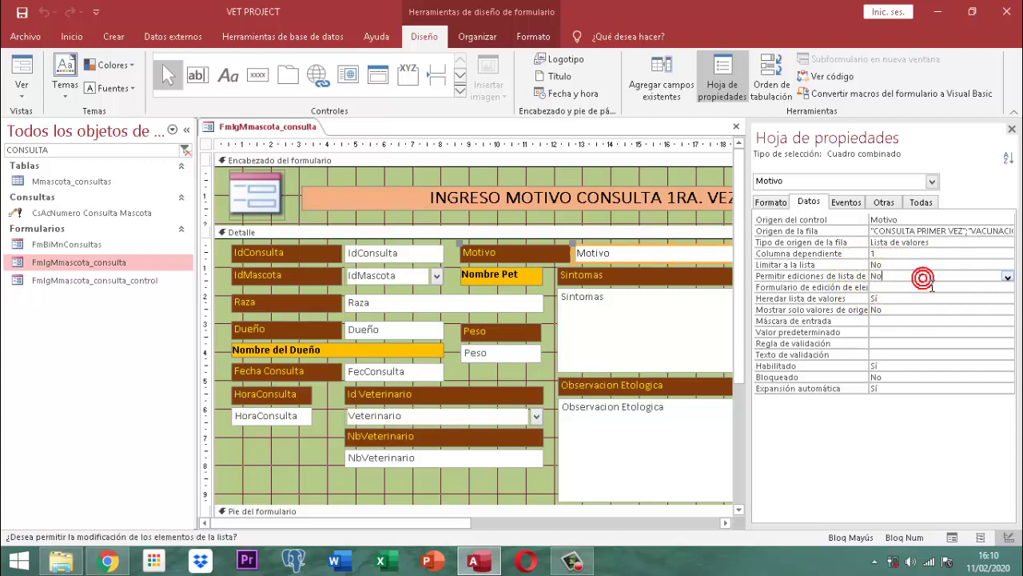
click(1007, 276)
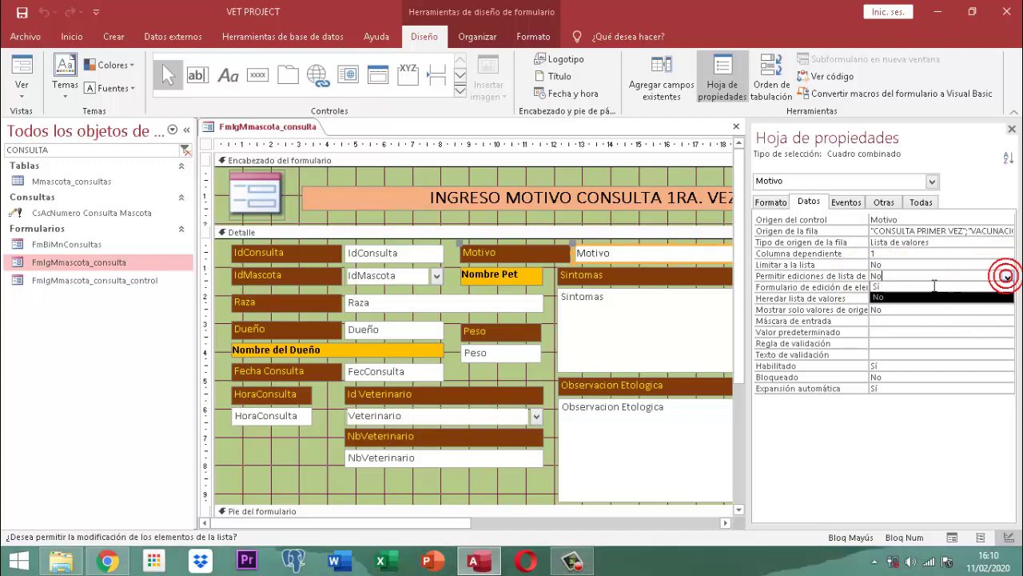
click(890, 287)
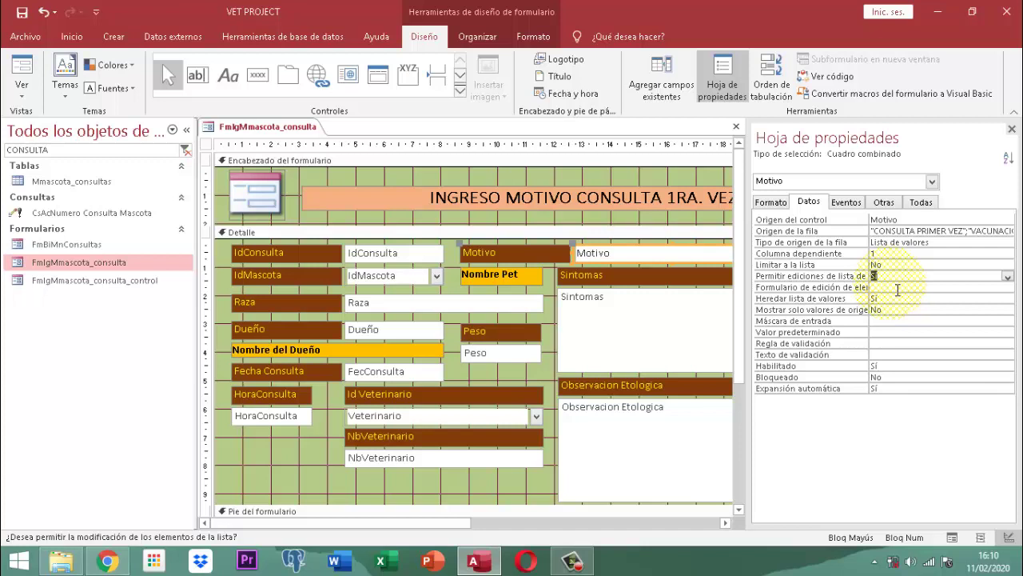
Open the item list behind Motivo's Origen de la fila, review all its entries, and accept it.
click(929, 232)
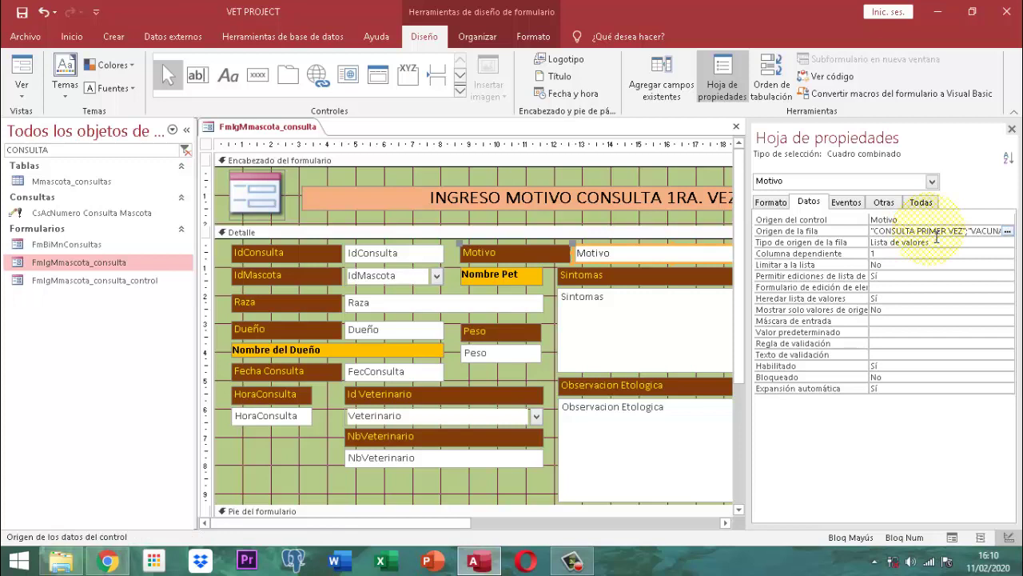
click(1007, 232)
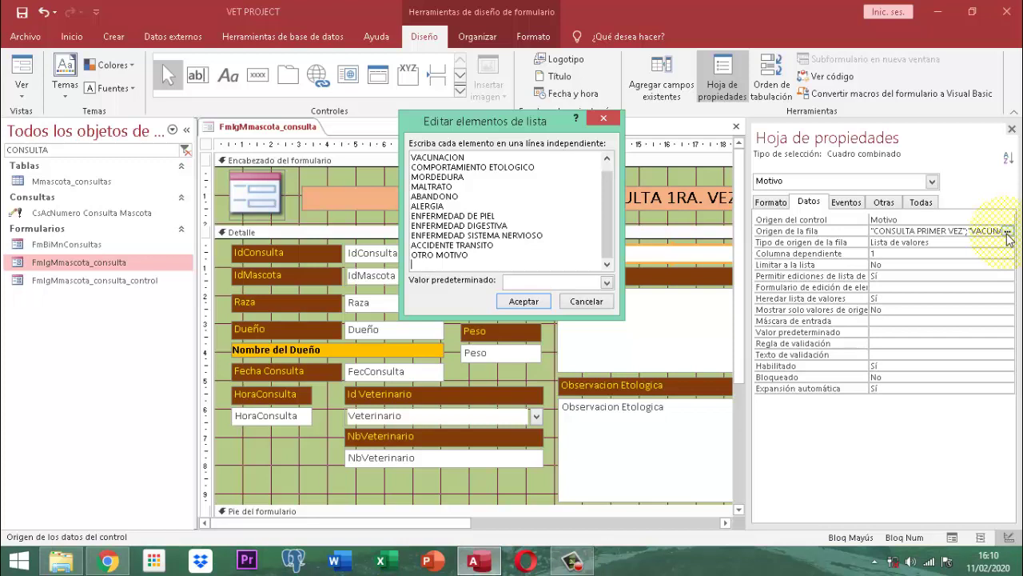
click(607, 159)
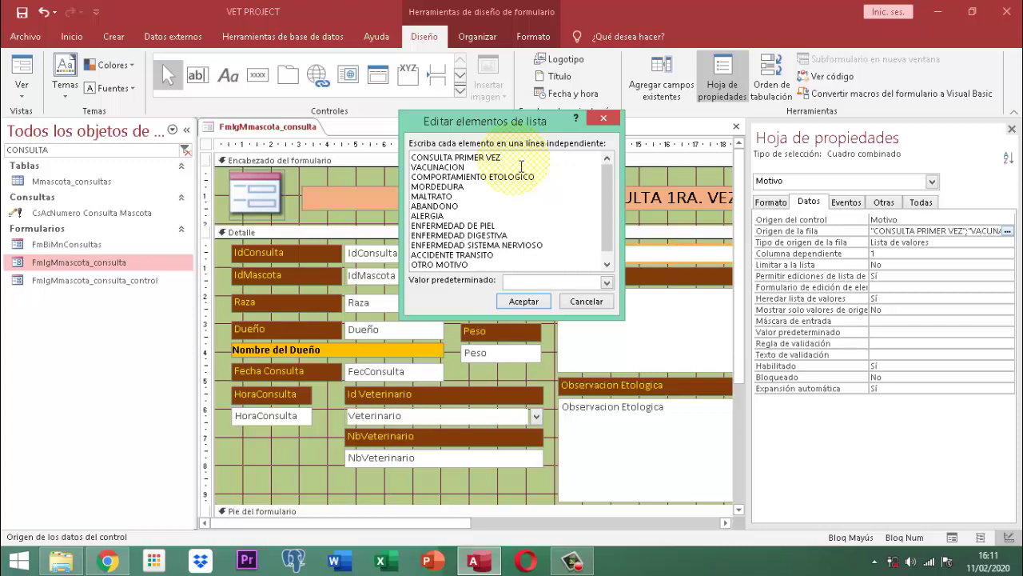
click(607, 265)
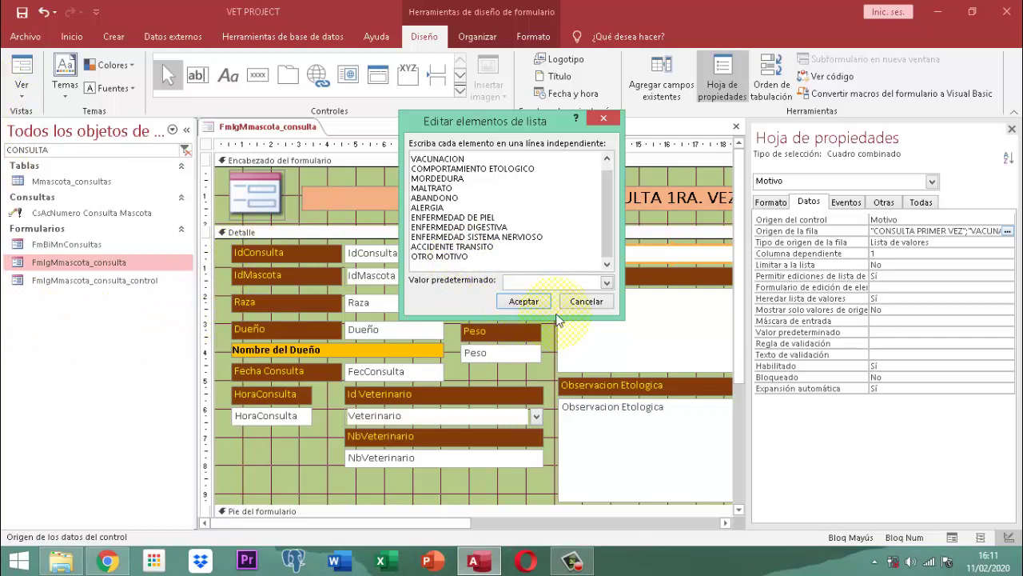
click(524, 301)
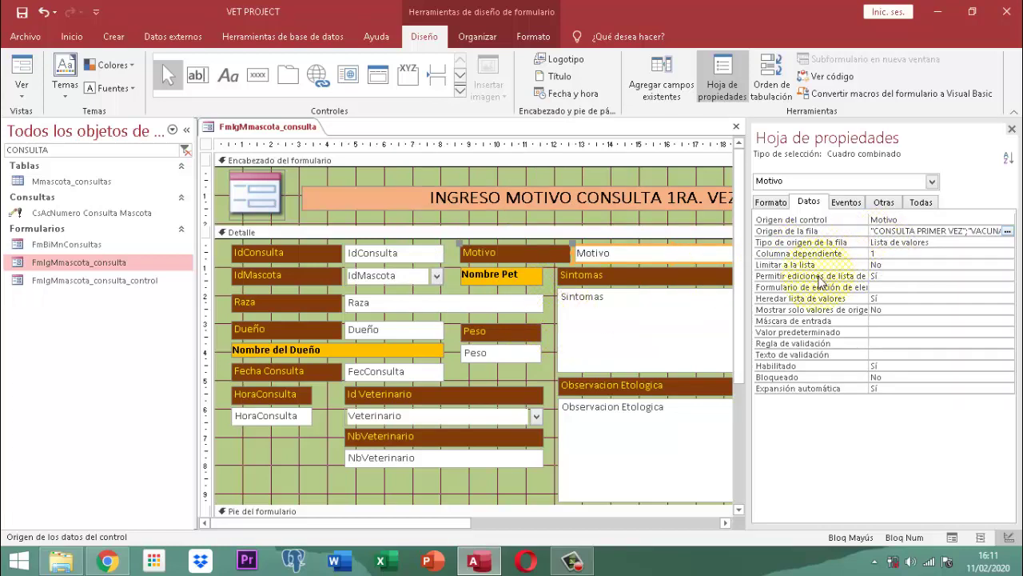
Set the Motivo combo box's property for allowing list edits to No.
click(886, 275)
click(1009, 275)
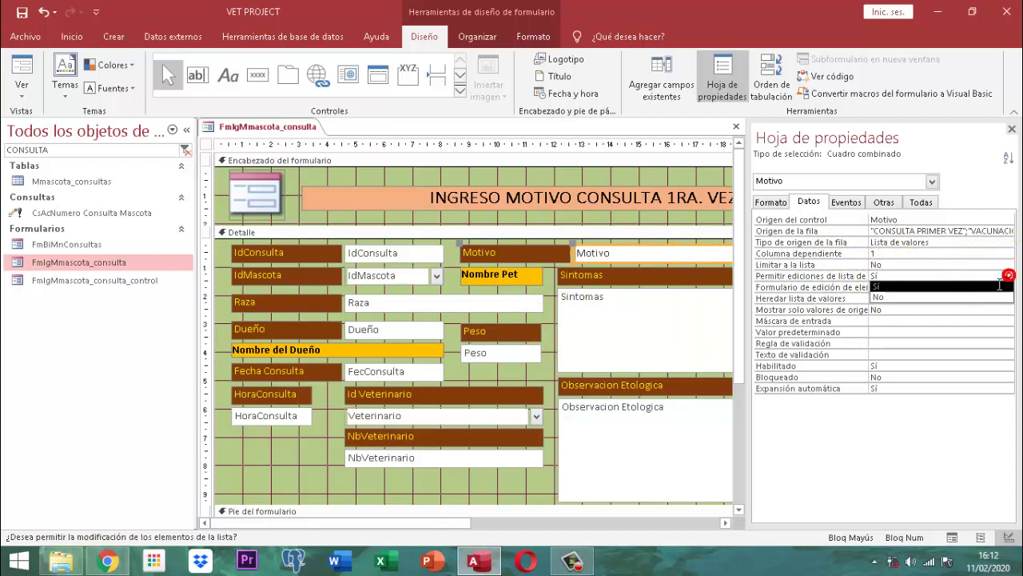
click(891, 297)
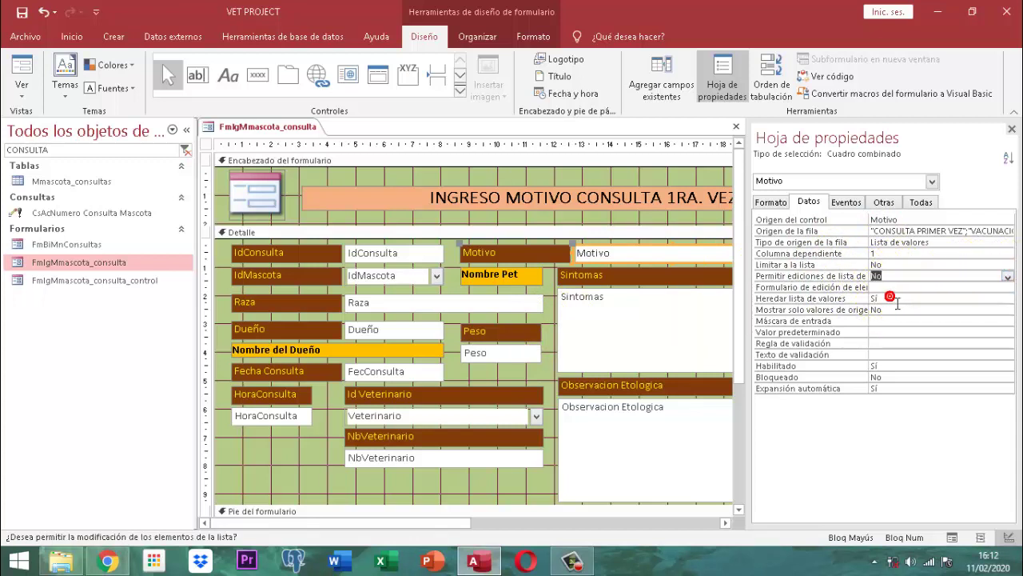
click(938, 231)
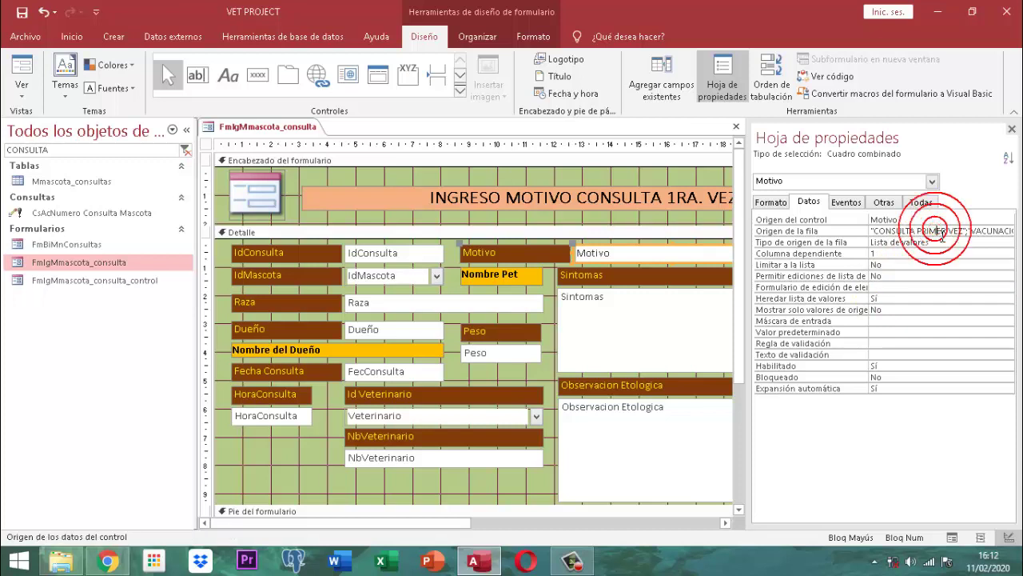
Close the property sheet and the FmIgMmascota_consulta form.
click(1012, 129)
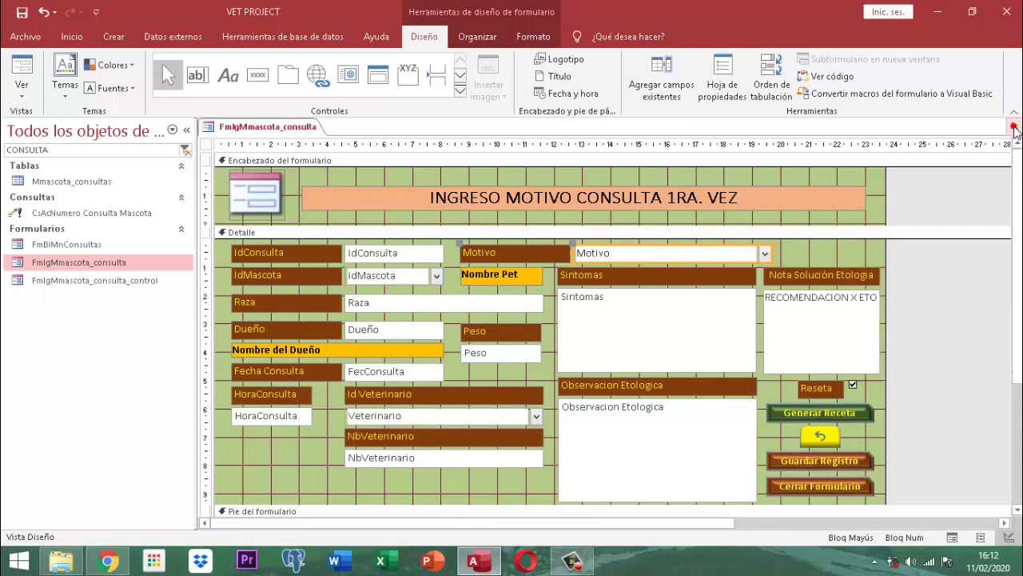
click(1015, 129)
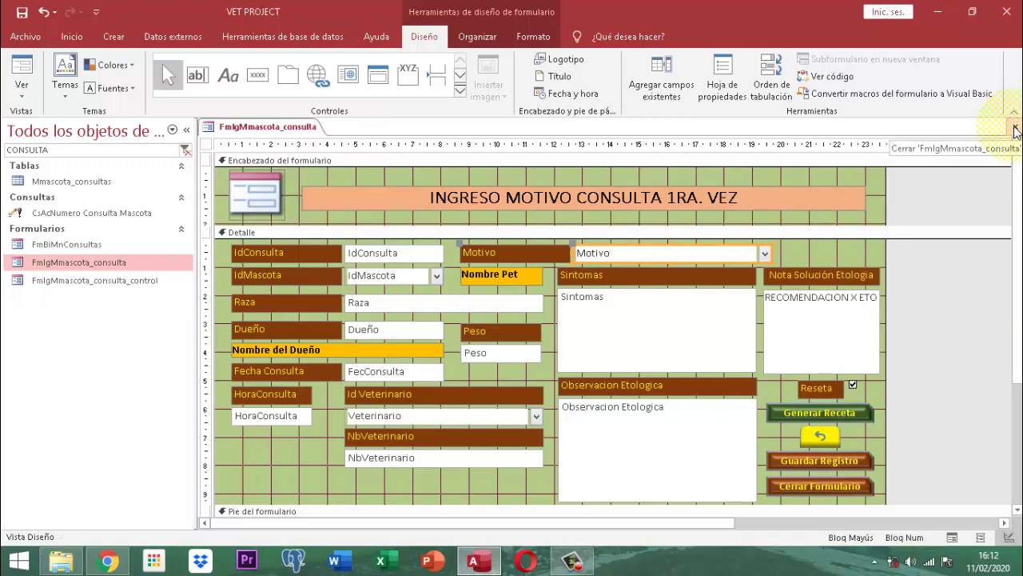
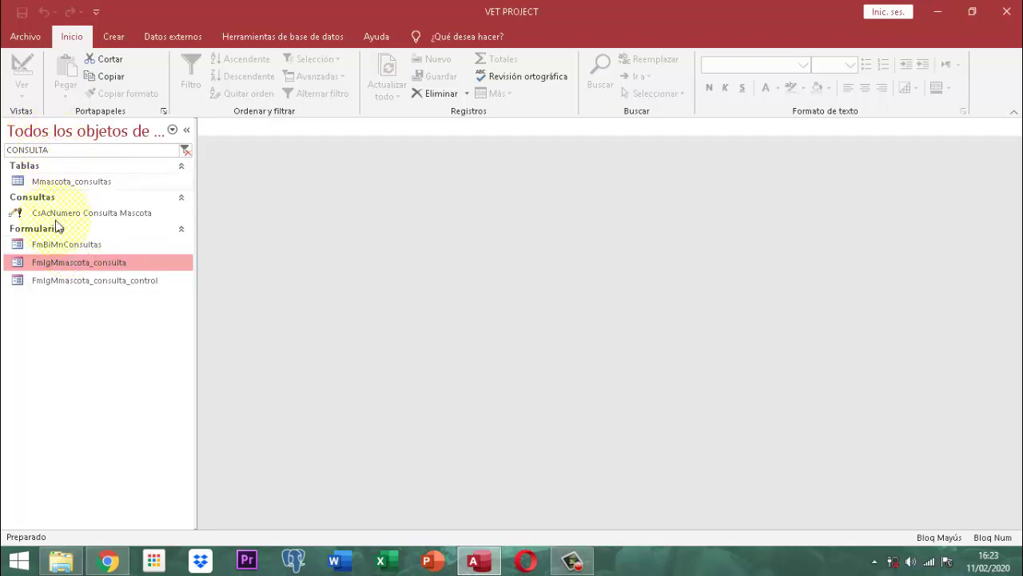
Open the FmBiMnConsultas form in design view, check its buttons, and close the form.
click(66, 247)
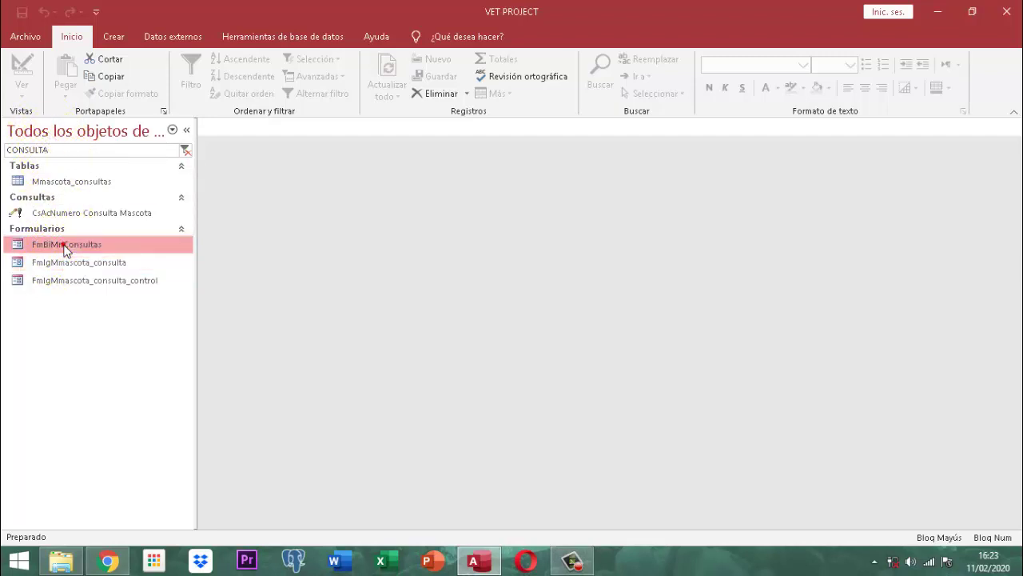
right_click(64, 246)
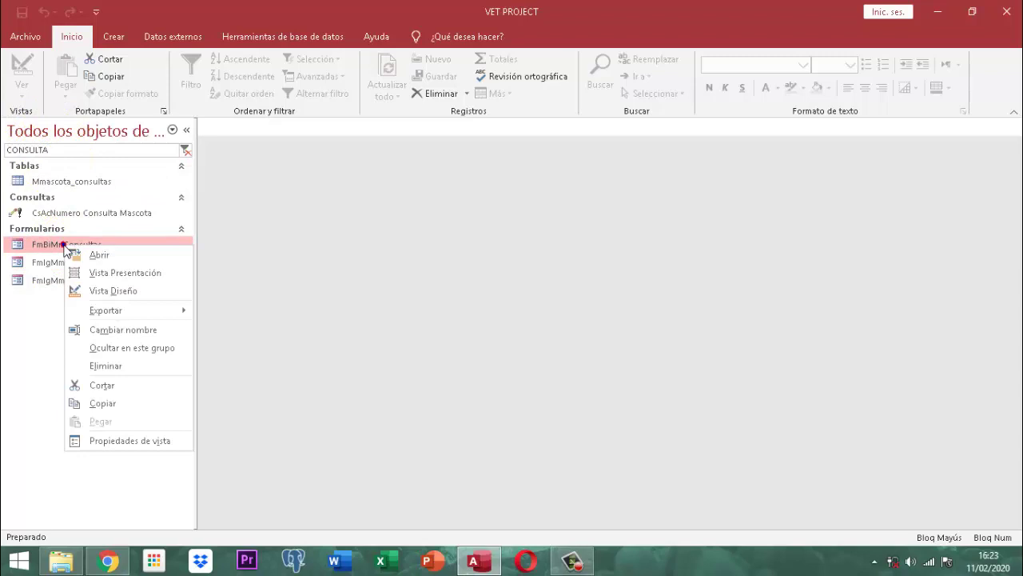
click(115, 292)
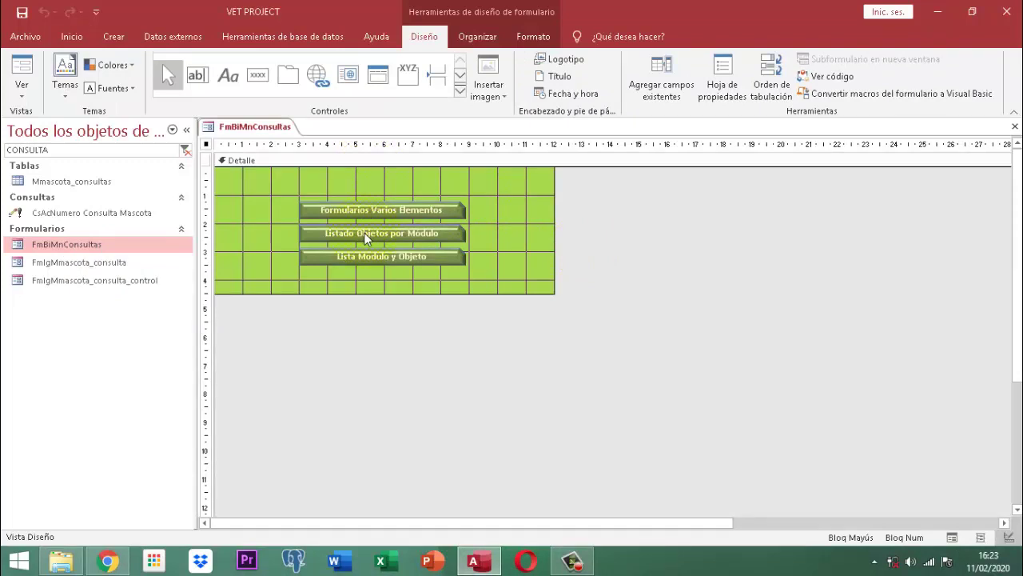
right_click(238, 125)
click(275, 148)
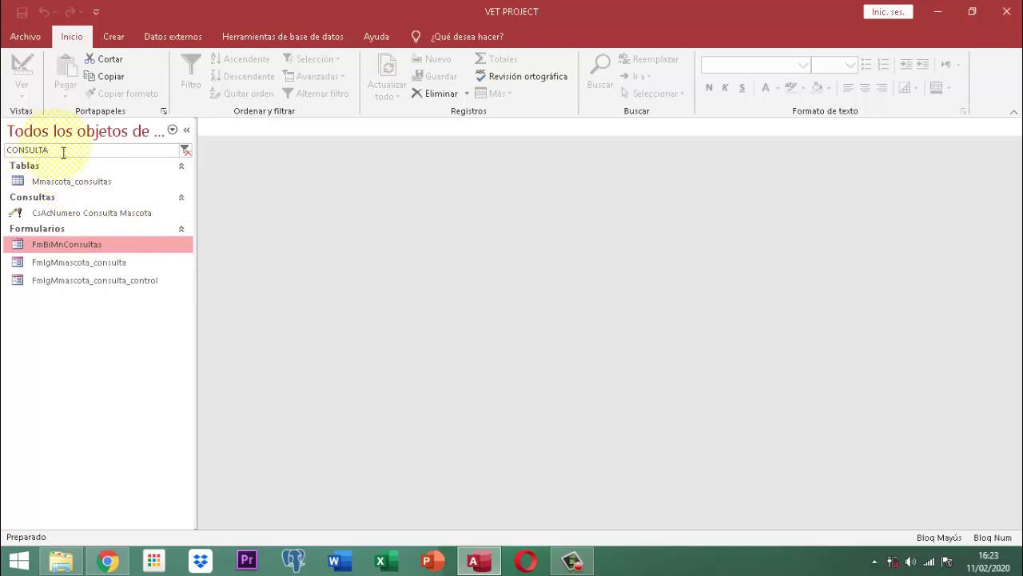
Filter the list of database objects by the search text MASCOTA.
drag(59, 150, 3, 151)
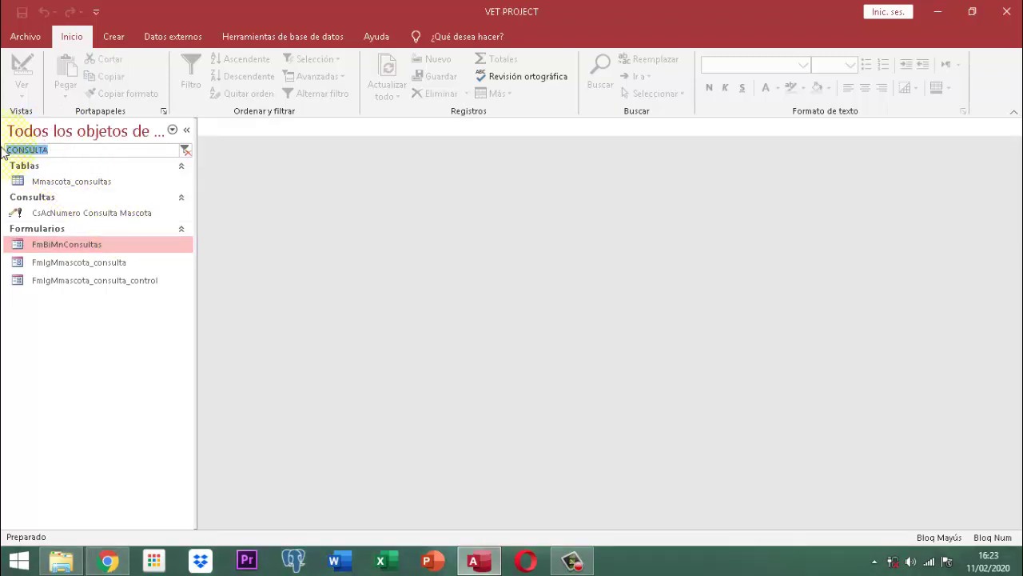
text(,SD)
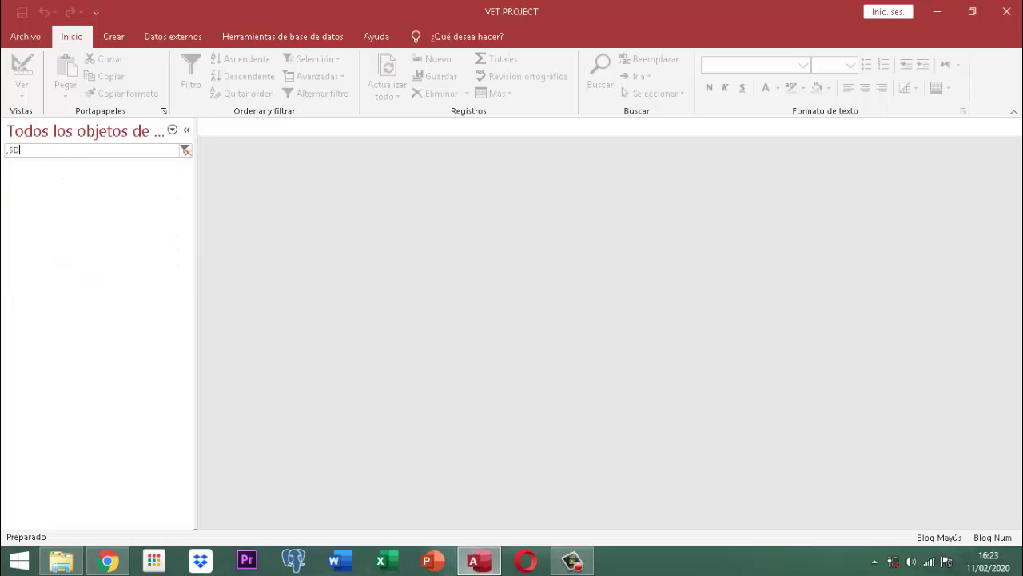
key(BackSpace)
key(BackSpace)
key(BackSpace)
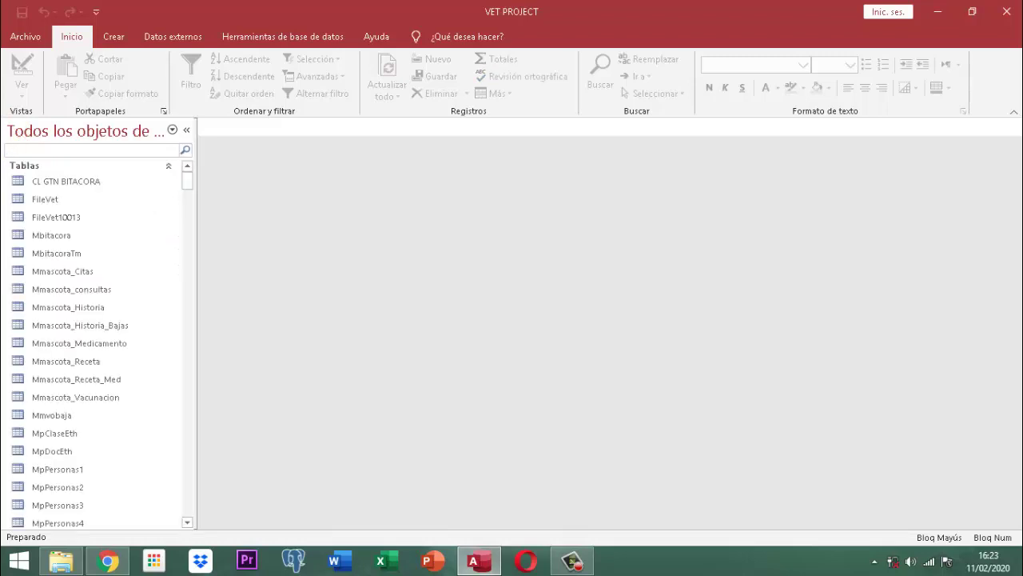
text(MA)
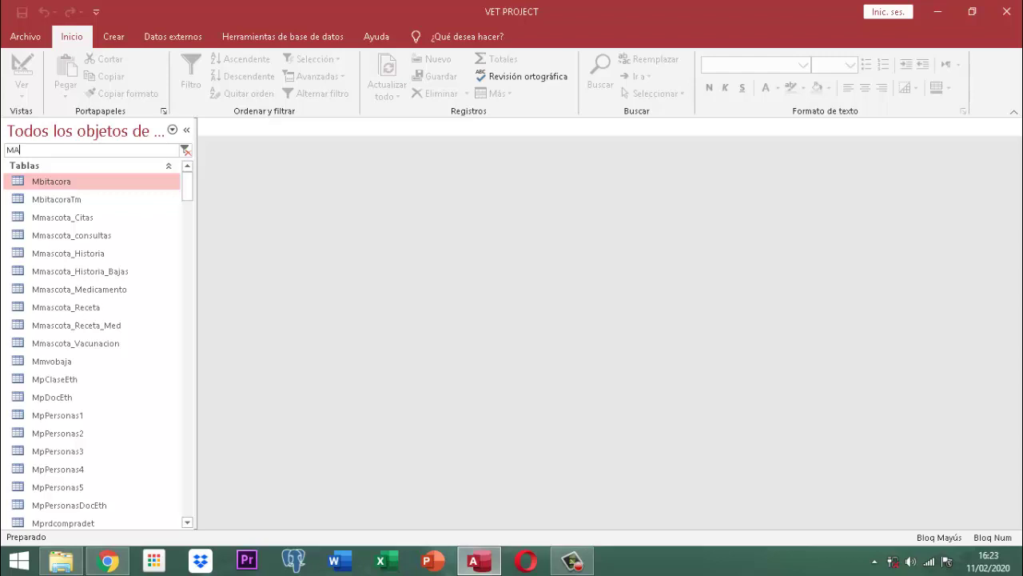
text(SCOTA)
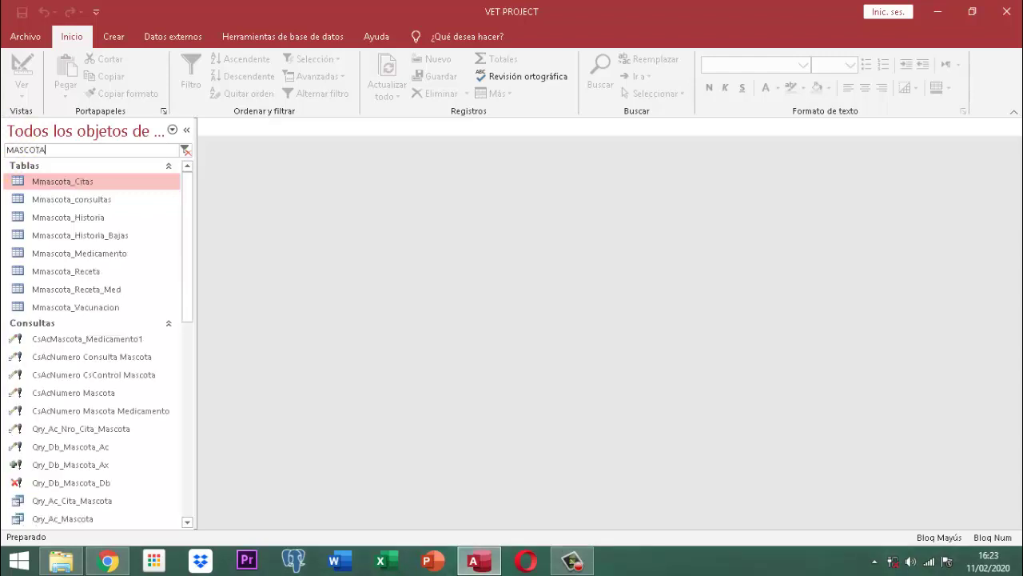
Find the FmMenuMascotas form among the filtered forms and open it in design view.
scroll(16, 240, down, 3)
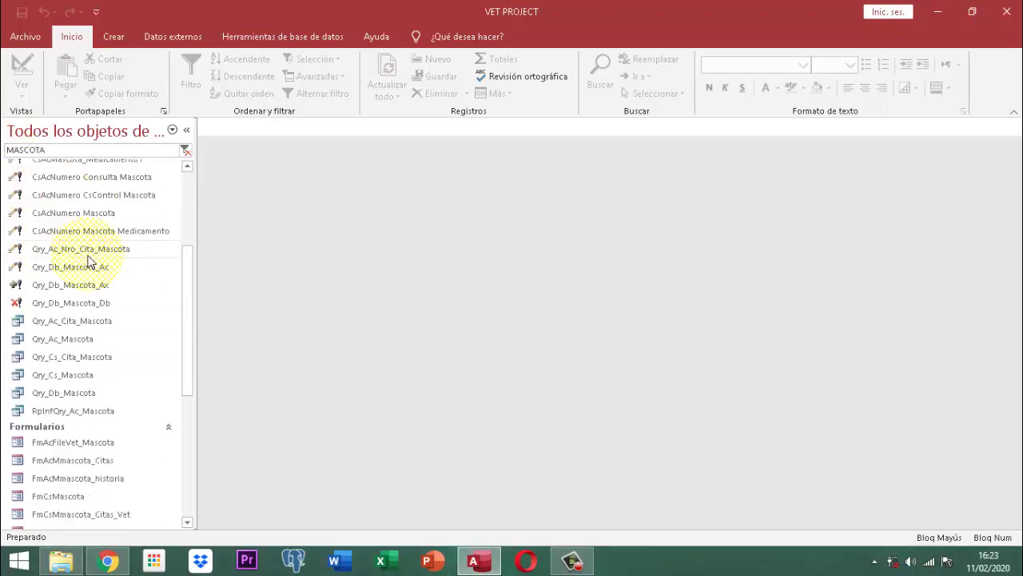
scroll(112, 276, down, 3)
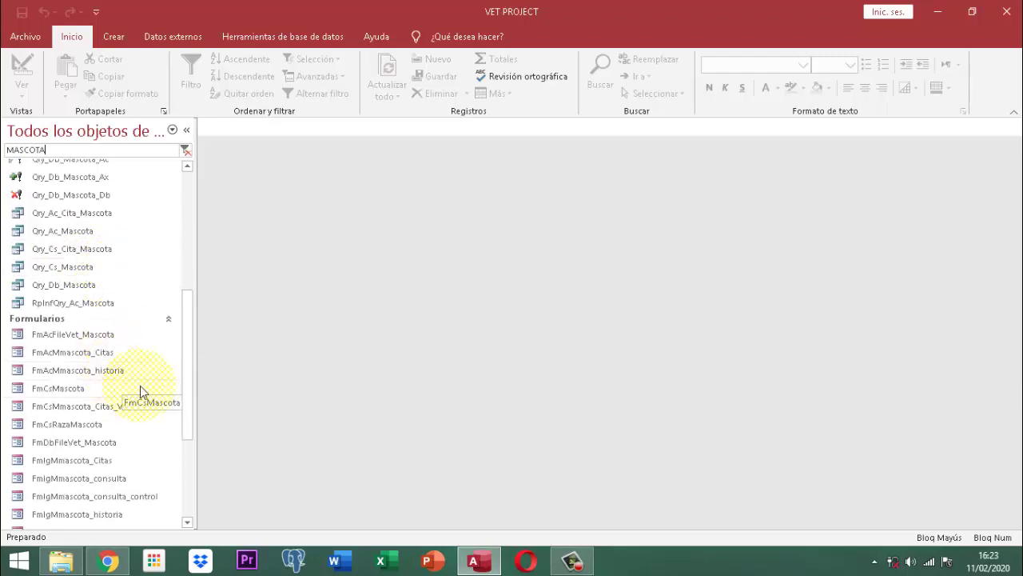
scroll(139, 419, down, 2)
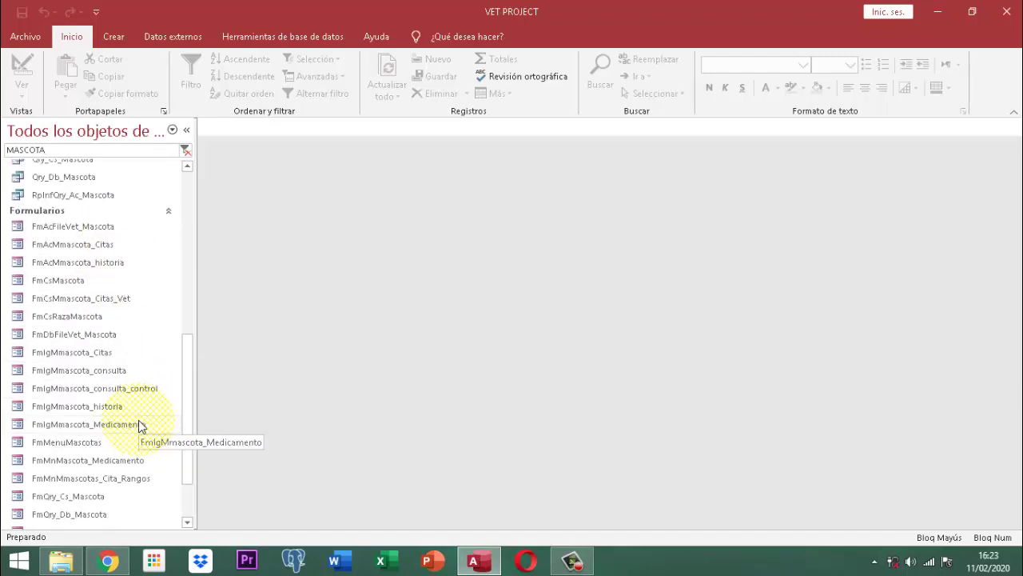
right_click(55, 444)
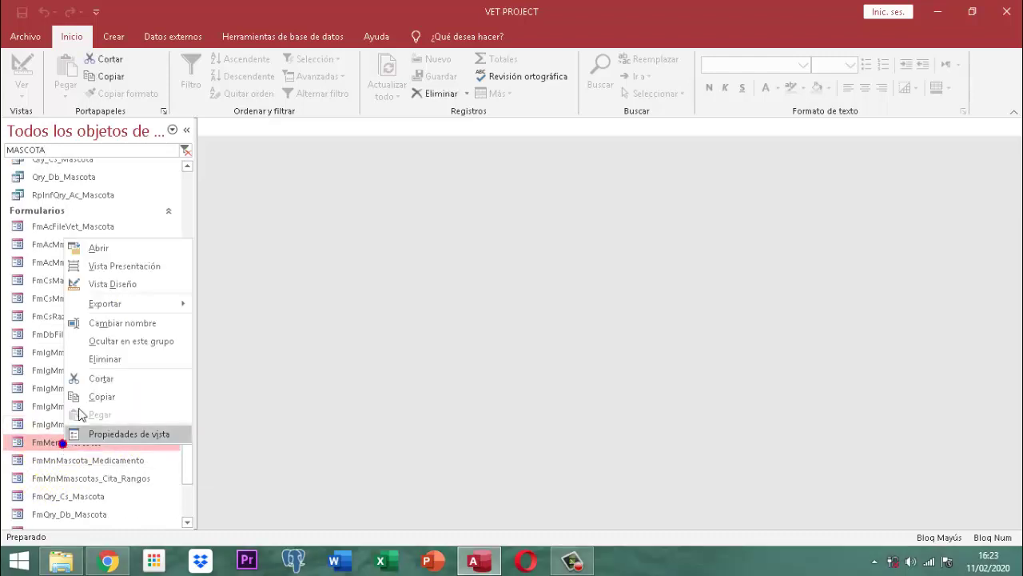
click(127, 283)
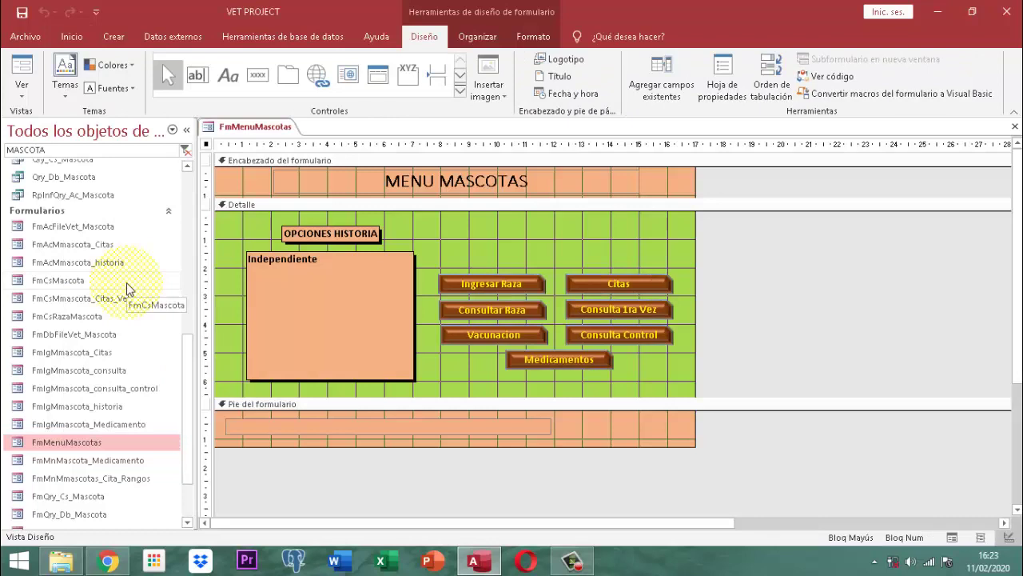